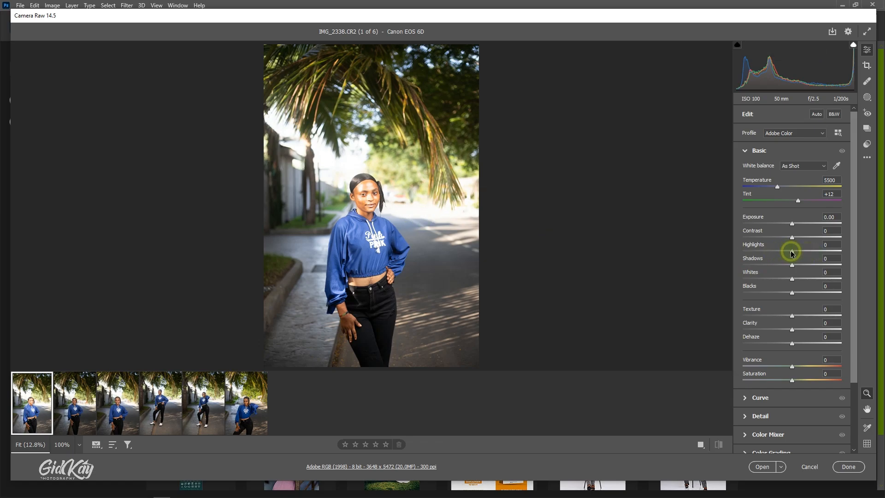
Set the first portrait's highlights to -100, contrast to +12 and exposure to -0.05
drag(792, 252, 737, 247)
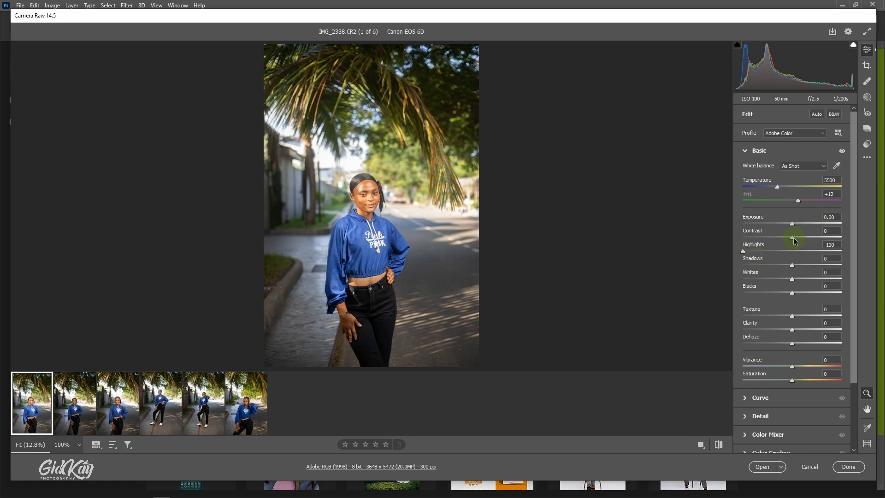
drag(793, 238, 799, 239)
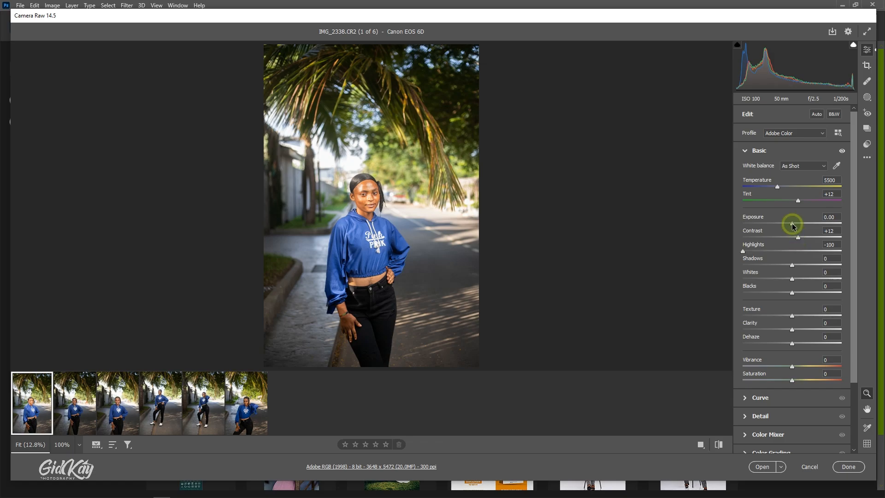
drag(792, 223, 791, 223)
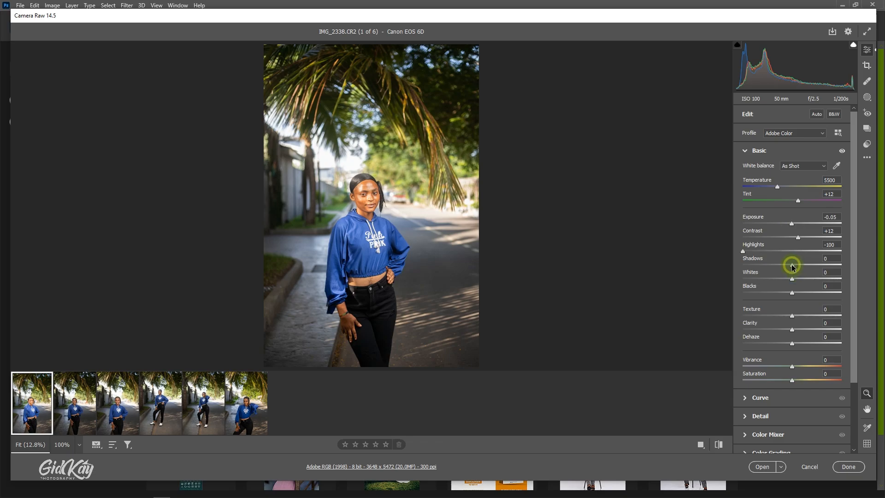
Set the portrait's shadows to -11, whites to -12, blacks to -7 and dehaze to +3
drag(792, 266, 788, 268)
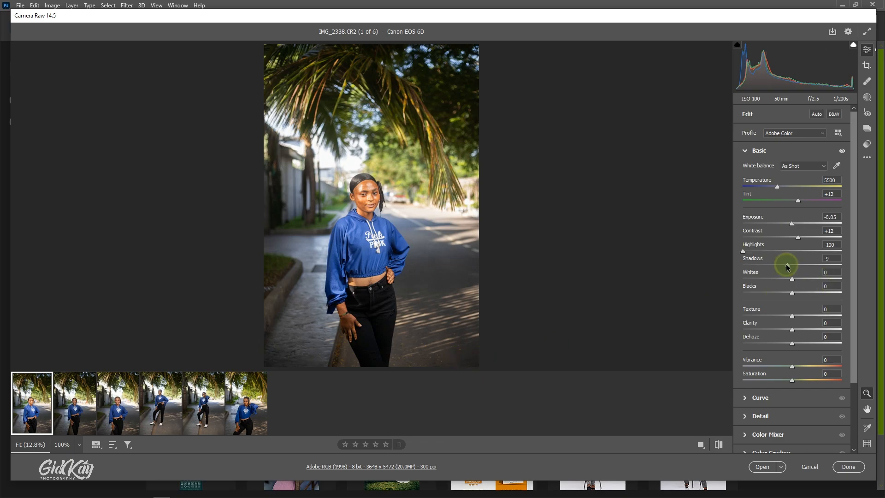
drag(786, 266, 786, 267)
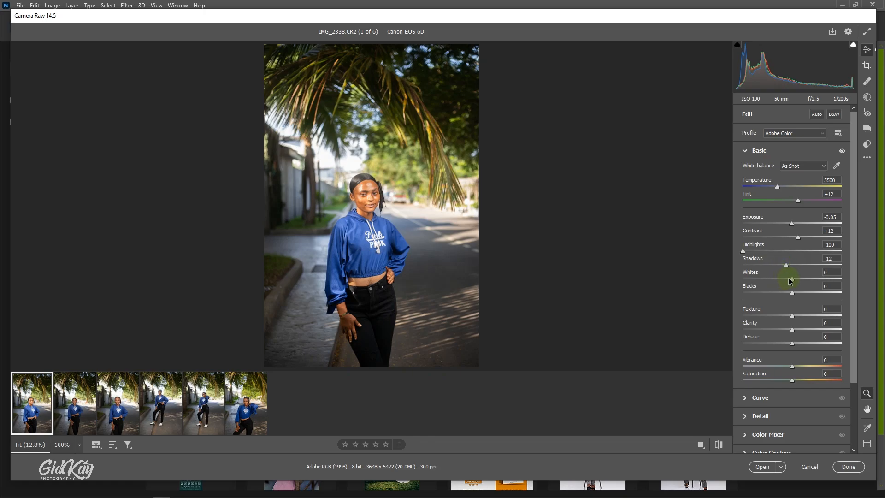
mouse_move(788, 268)
mouse_down()
mouse_move(835, 265)
mouse_move(727, 262)
mouse_move(788, 268)
mouse_up()
drag(792, 278, 786, 279)
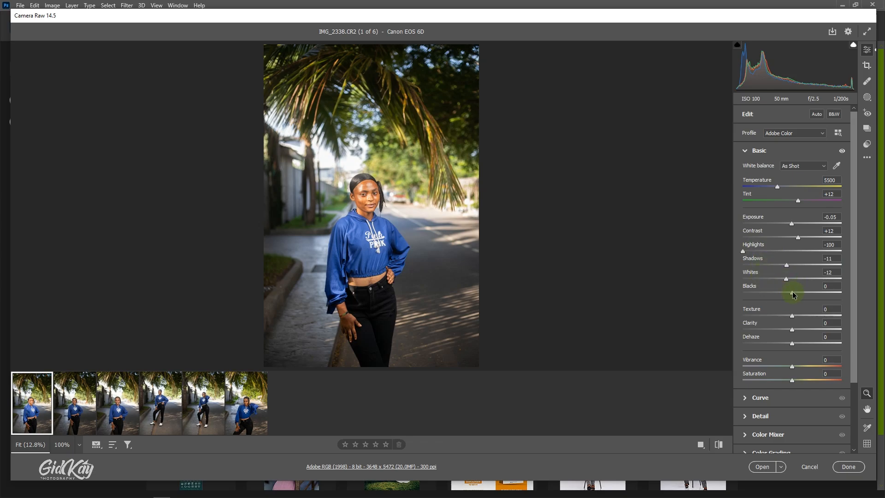
drag(793, 295, 790, 295)
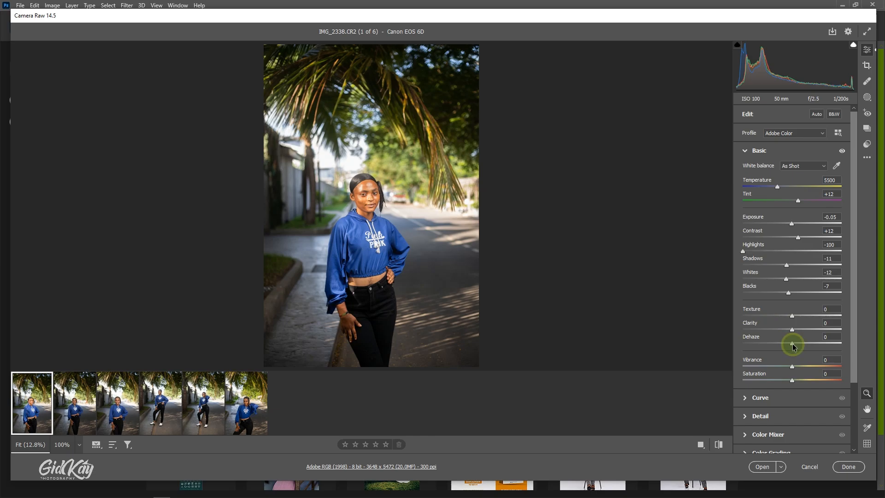
drag(794, 347, 795, 347)
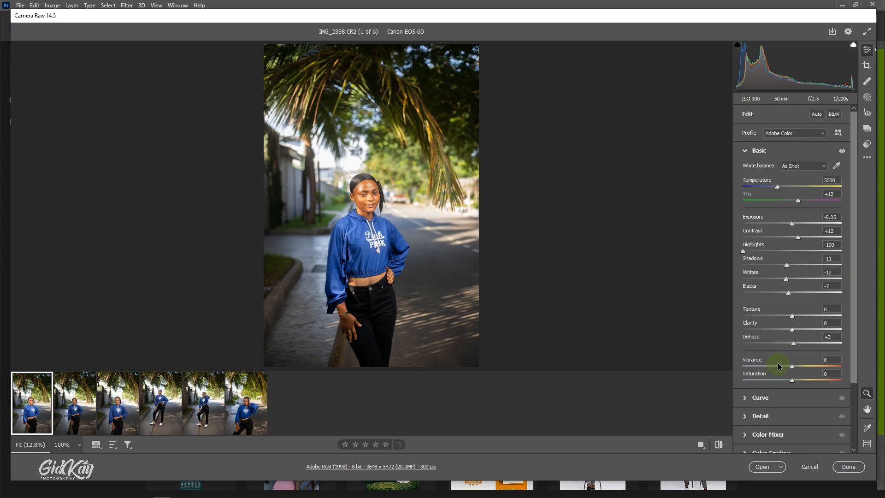
In the Color Mixer, set the blues' luminance to -12 and saturation to +15
scroll(779, 357, down, 3)
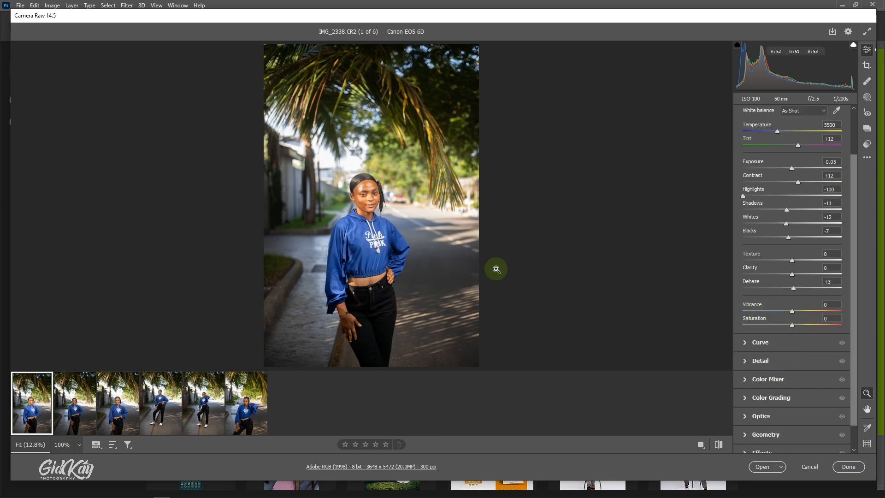
scroll(800, 343, down, 1)
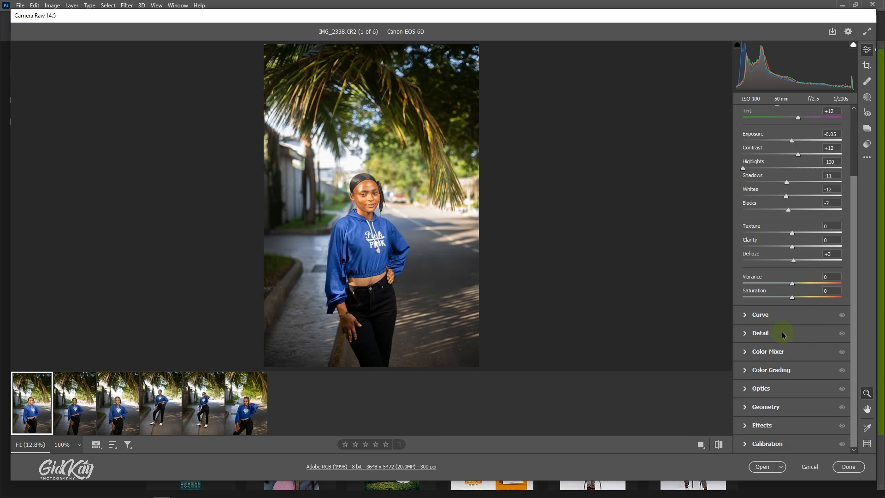
click(747, 353)
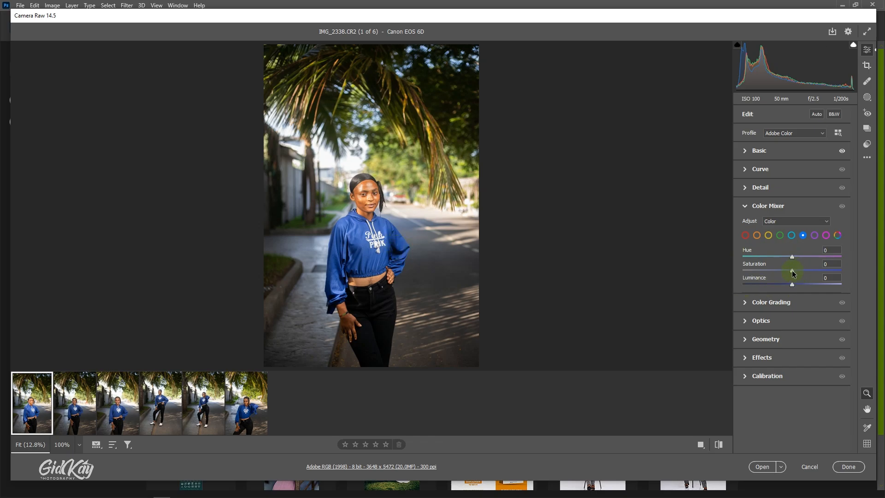
drag(792, 286, 786, 286)
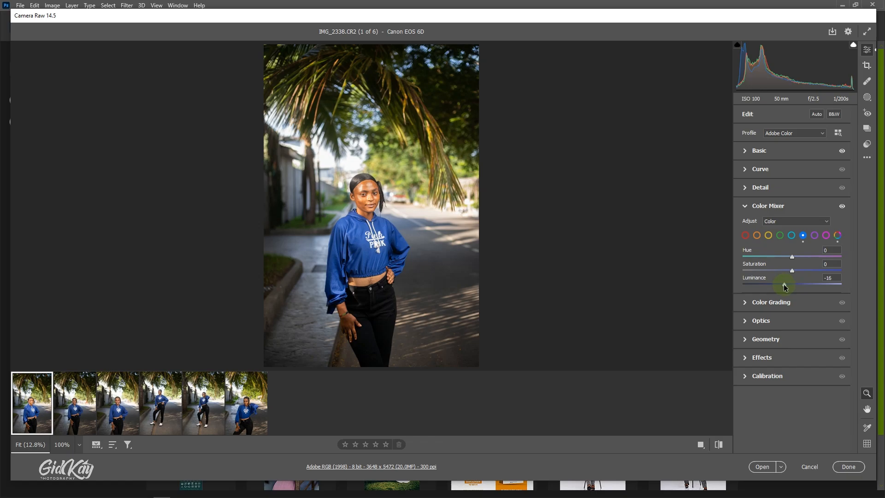
drag(785, 287, 814, 286)
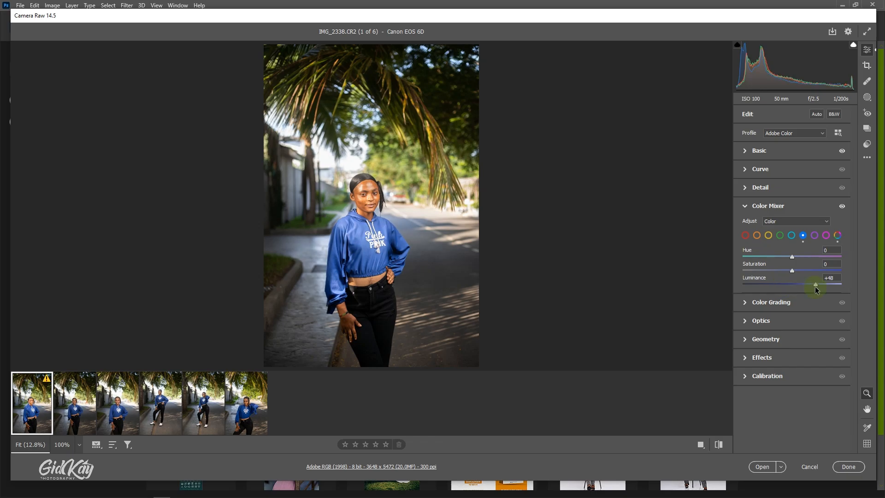
drag(815, 289, 787, 287)
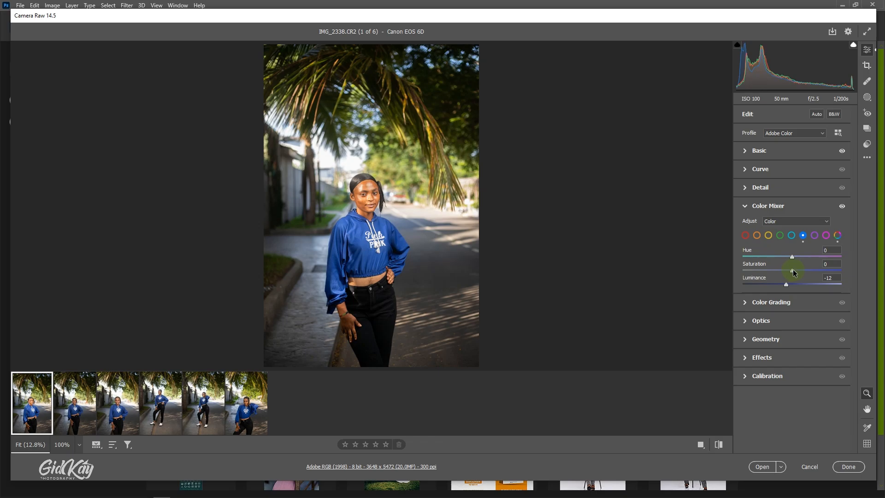
mouse_move(793, 271)
mouse_down()
mouse_move(738, 272)
mouse_move(786, 266)
mouse_move(849, 278)
mouse_move(803, 275)
mouse_up()
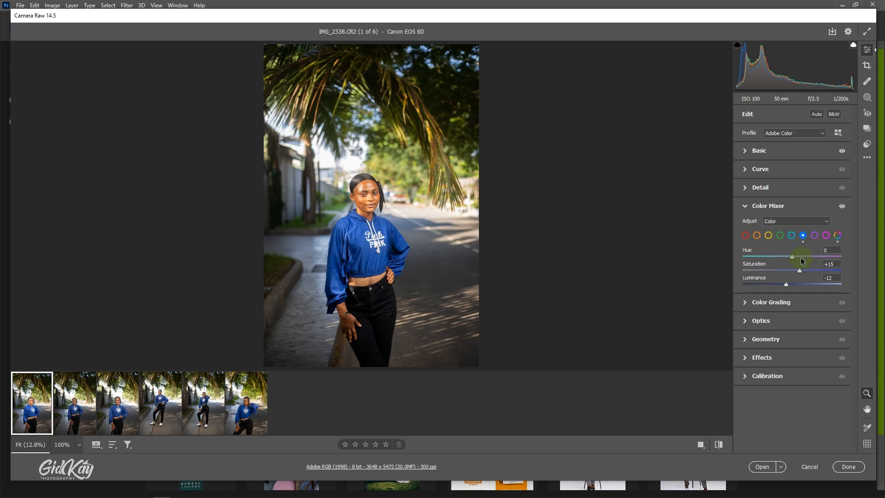
In the Color Mixer, lower the greens' luminance to -36 and raise their saturation moderately
click(780, 236)
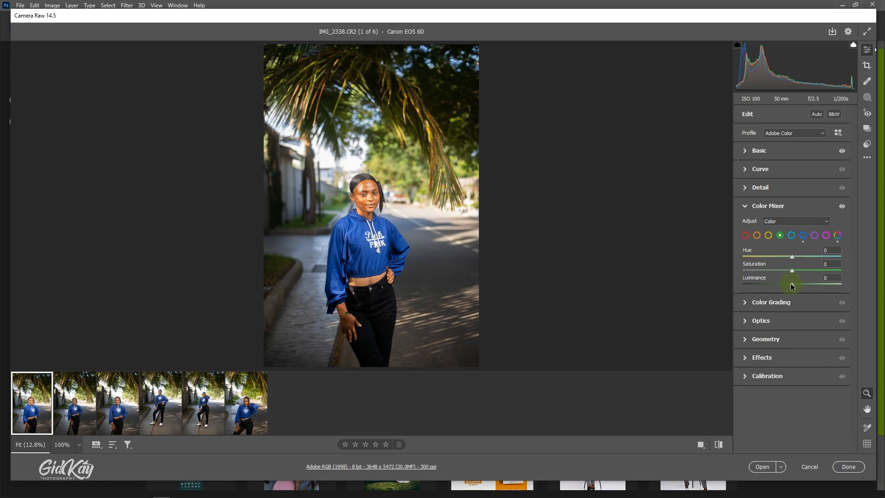
drag(789, 286, 775, 286)
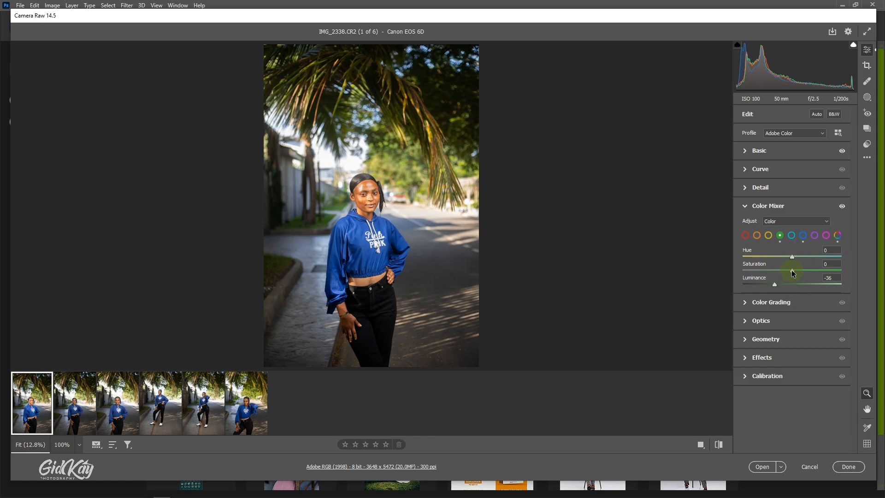
drag(792, 271, 805, 271)
Lower the oranges' luminance to -2 and the reds' luminance slightly in the Color Mixer, and bring up the yellows
click(757, 236)
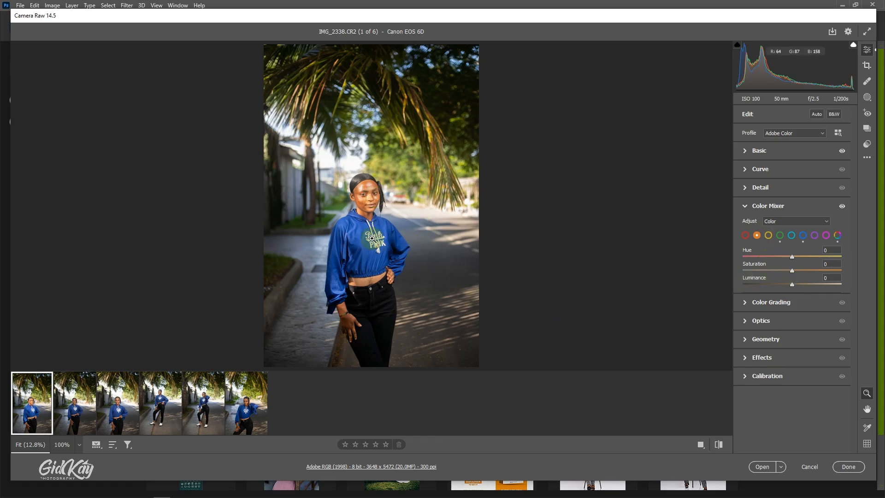
click(792, 283)
drag(791, 284, 791, 284)
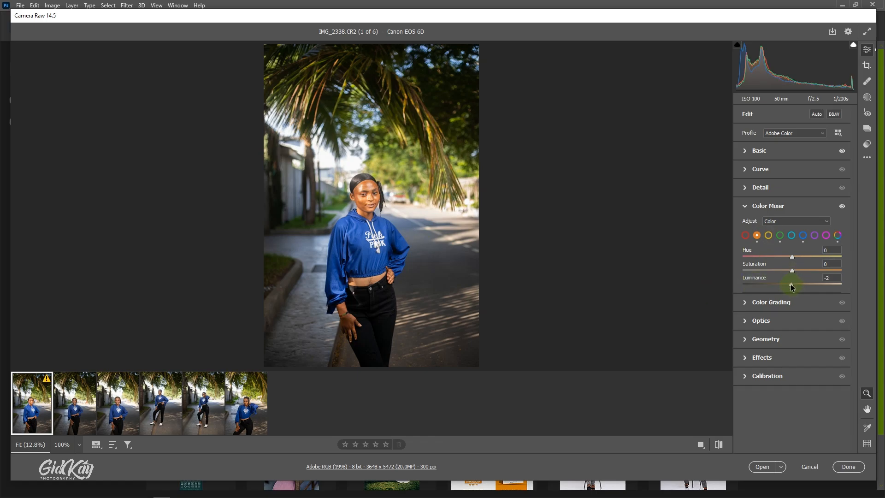
click(745, 235)
drag(793, 286, 789, 288)
click(768, 236)
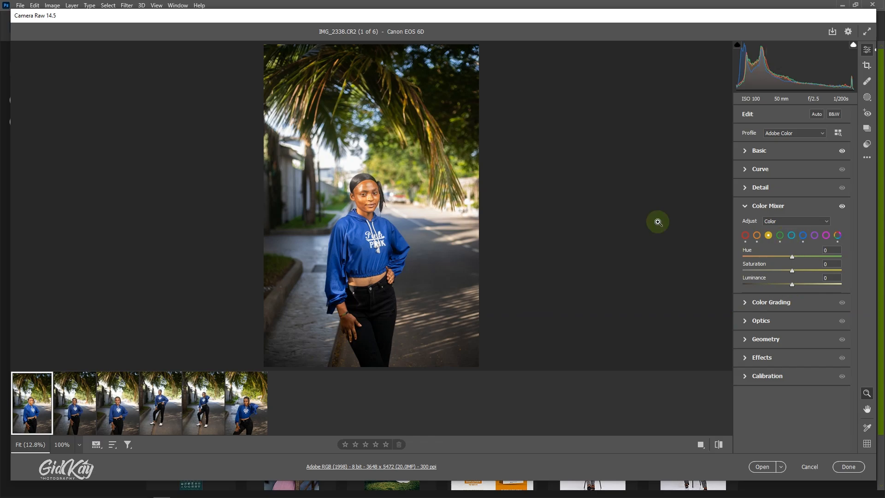
In the Calibration settings, try both saturation extremes of the blue primary and set it to +11
click(746, 376)
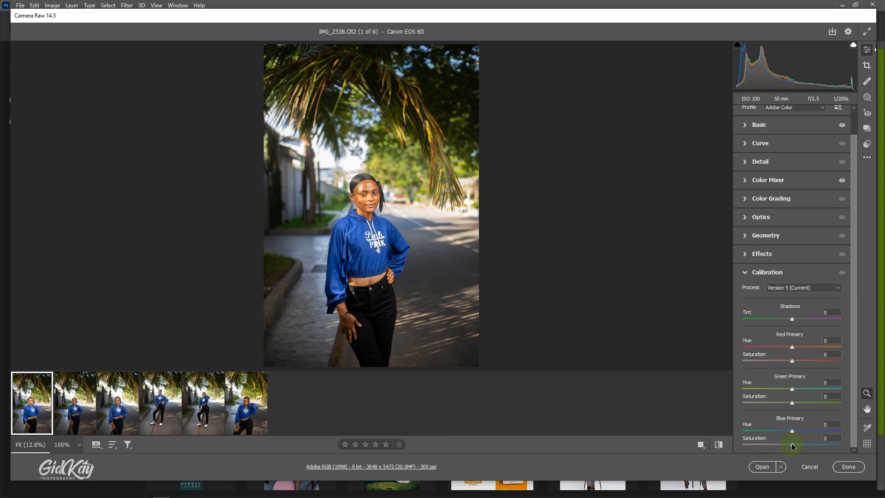
drag(792, 446, 760, 443)
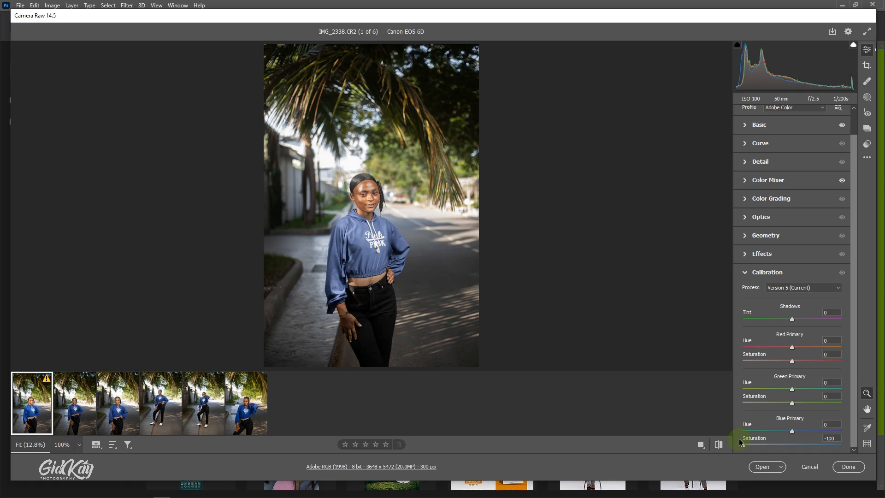
drag(739, 442, 811, 444)
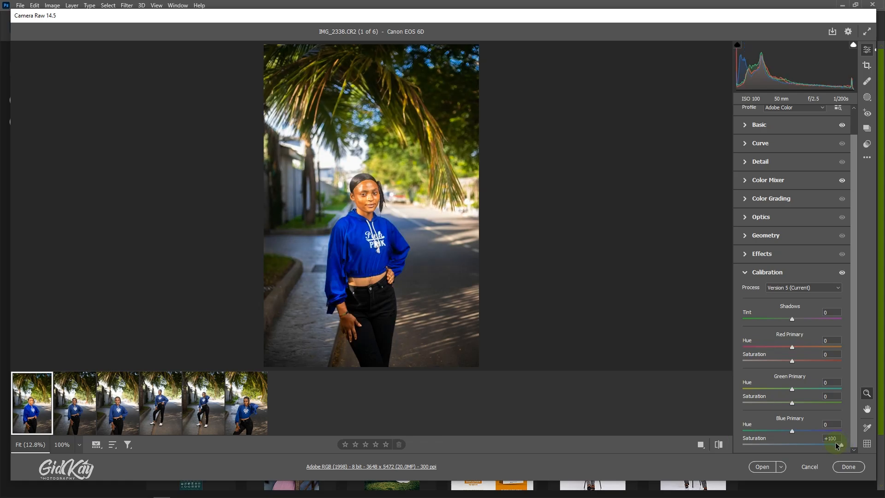
drag(805, 444, 801, 443)
drag(798, 444, 797, 444)
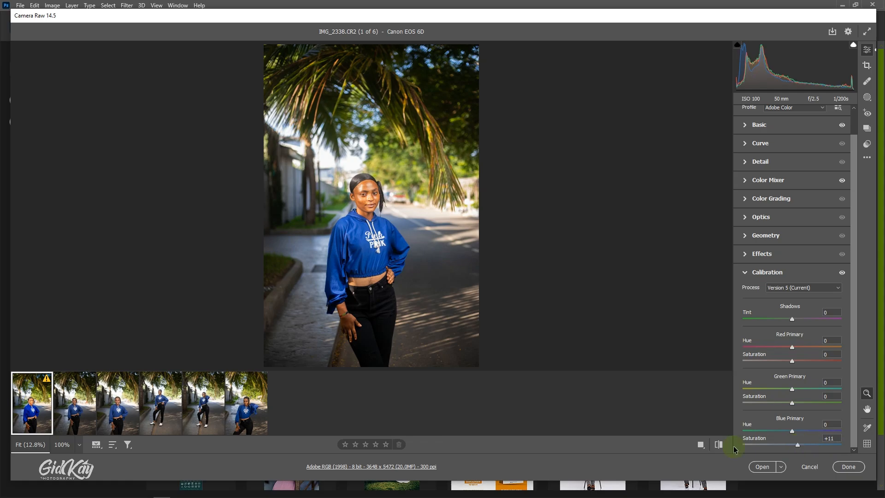
Show the first portrait as a side-by-side before/after comparison and copy its edit settings
click(700, 444)
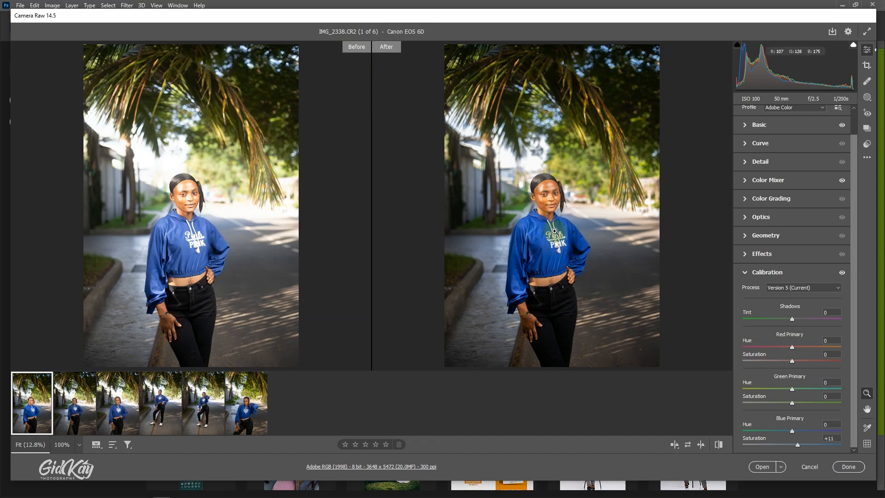
right_click(560, 202)
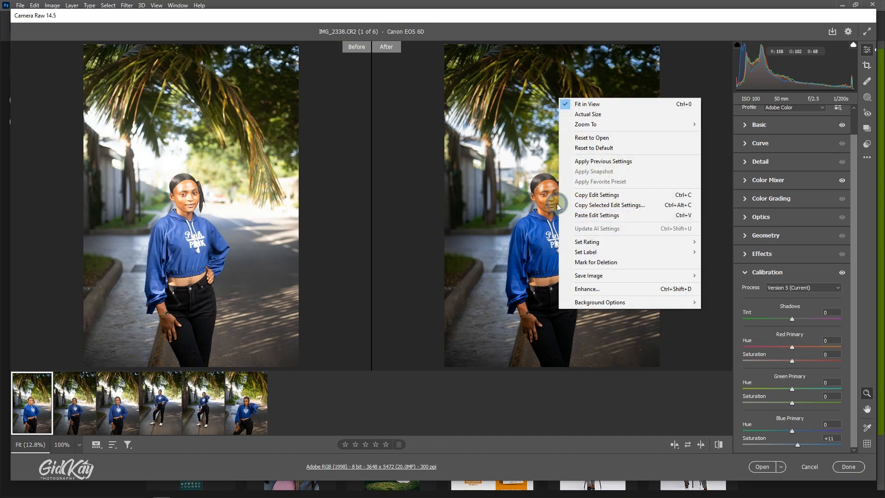
click(584, 198)
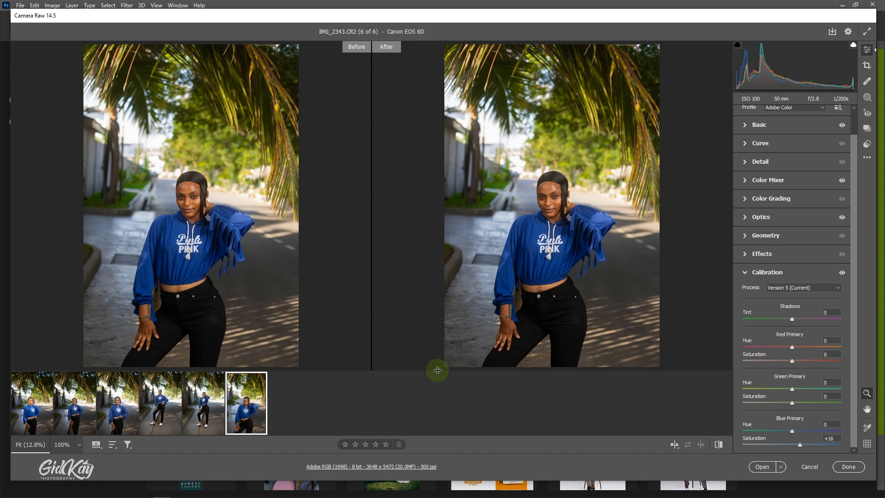
Paste the copied edit settings onto the third photo, IMG_2340.CR2
scroll(792, 353, up, 2)
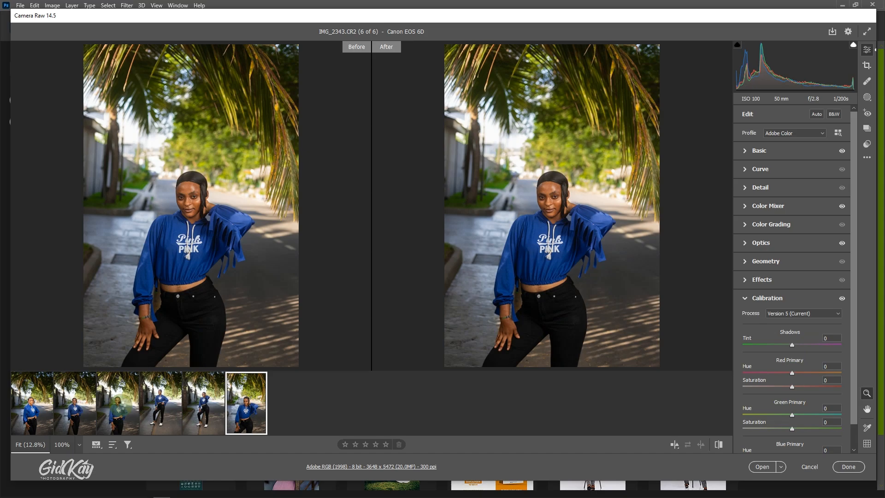
click(122, 408)
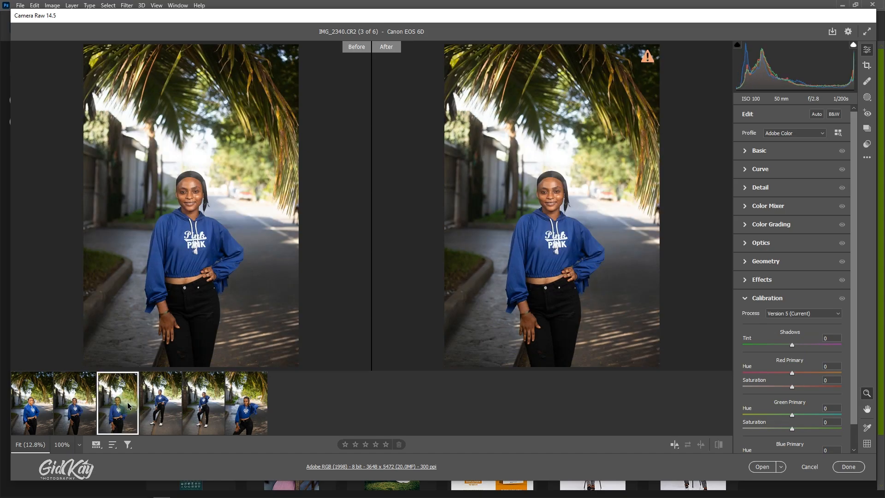
right_click(562, 158)
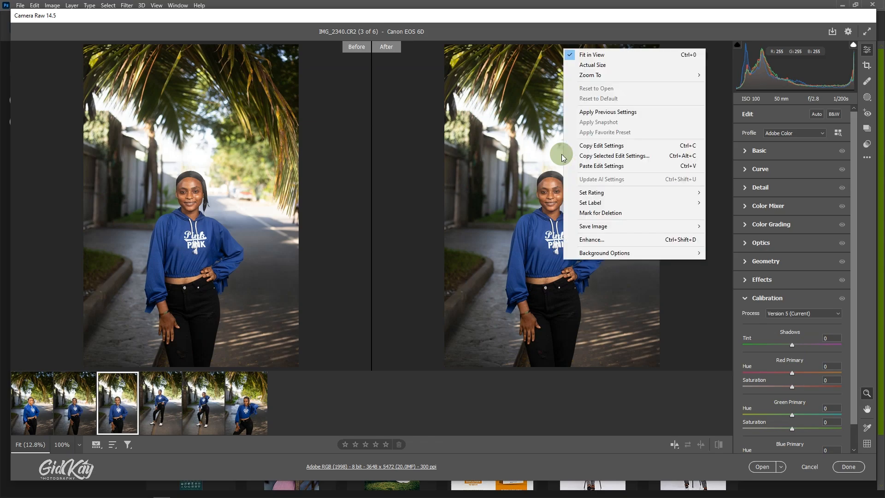
click(601, 167)
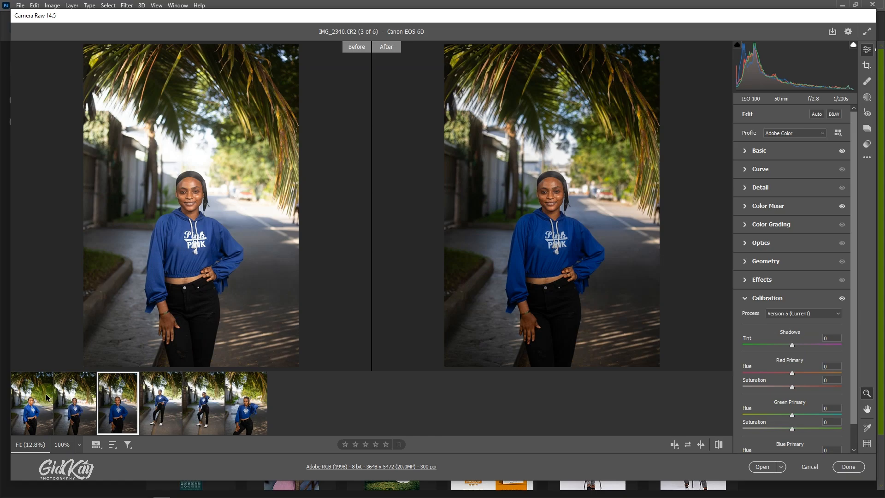
Raise the third photo's exposure to +0.35 and keep its highlights at -100
click(745, 151)
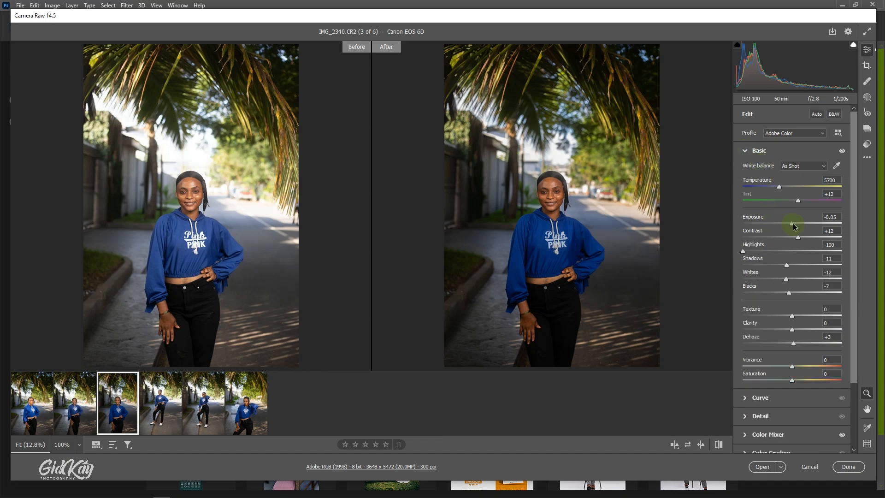
drag(794, 226, 797, 227)
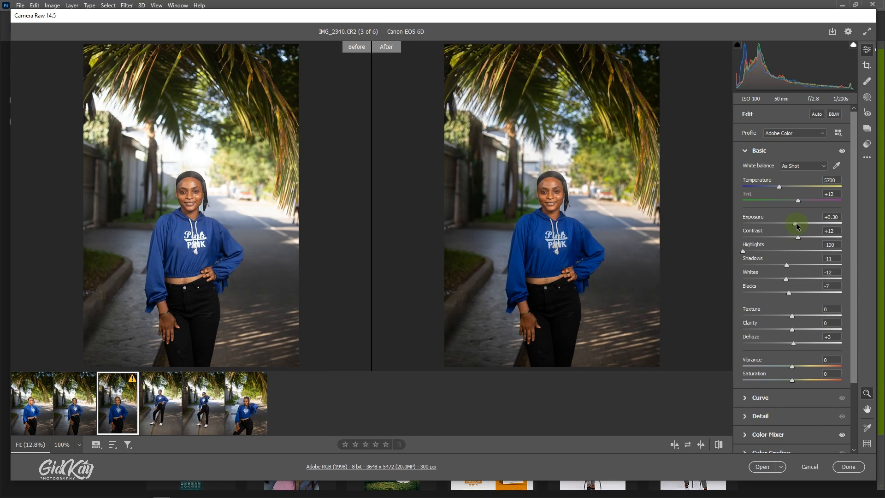
drag(797, 226, 798, 226)
mouse_move(744, 251)
mouse_down()
mouse_move(760, 251)
mouse_move(743, 251)
mouse_up()
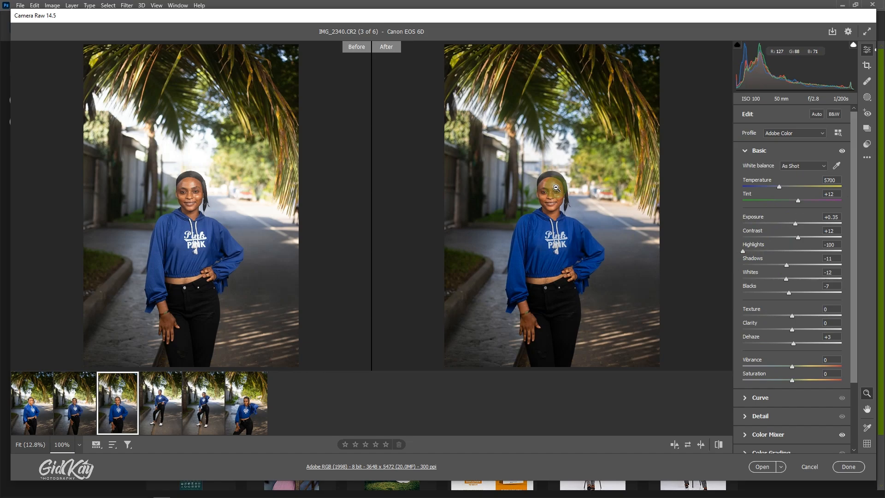
Compare the third photo's face before and after at 100%, return to the fitted view and select the first photo
click(557, 187)
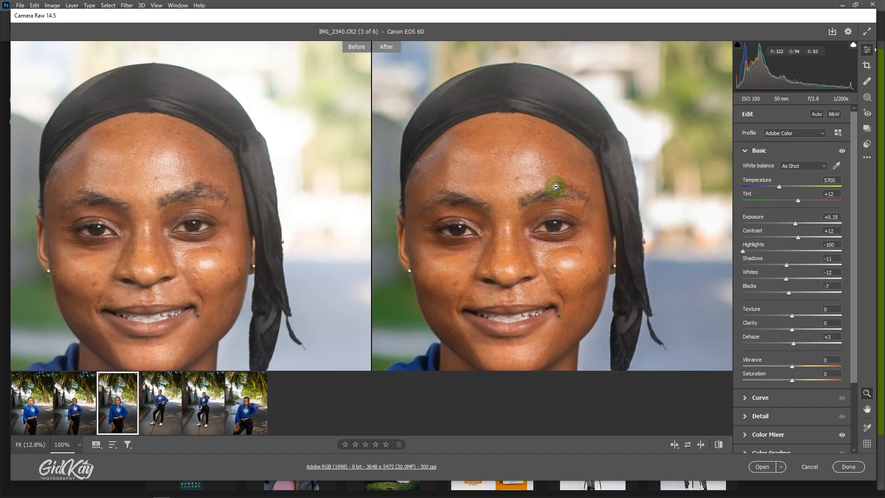
alt+click(556, 187)
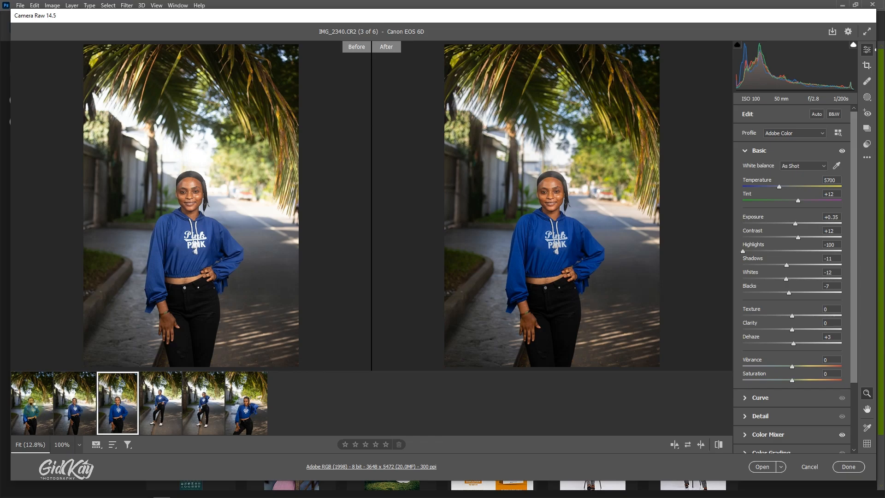
click(34, 409)
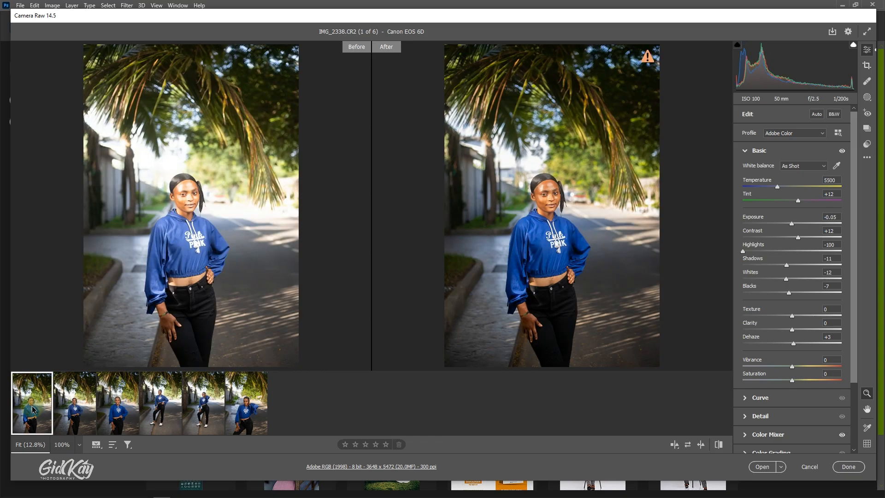